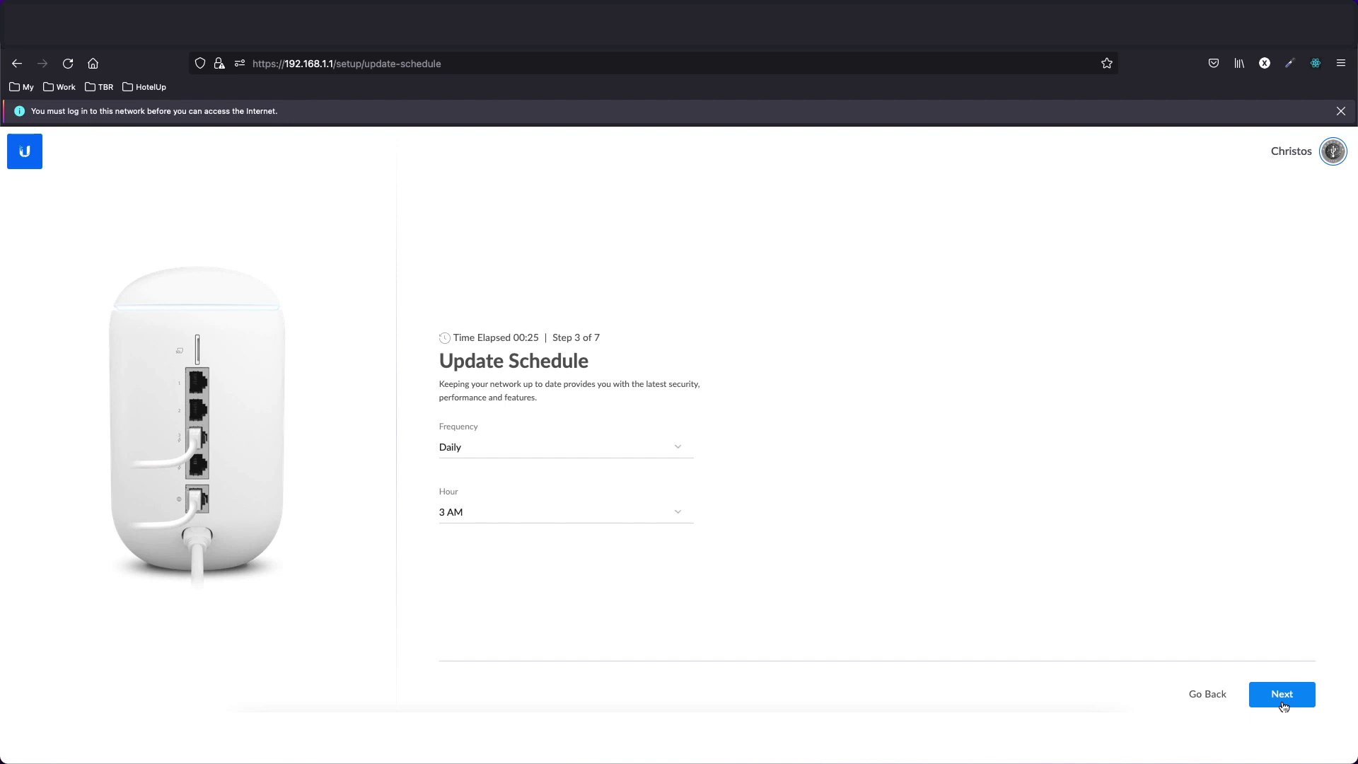
Step: Accept the Daily 3 AM update schedule, then name the Wi-Fi network Poseidwn_Net with its password, without saving the login in the browser
left_click(1281, 695)
type("Poseidwn_Net")
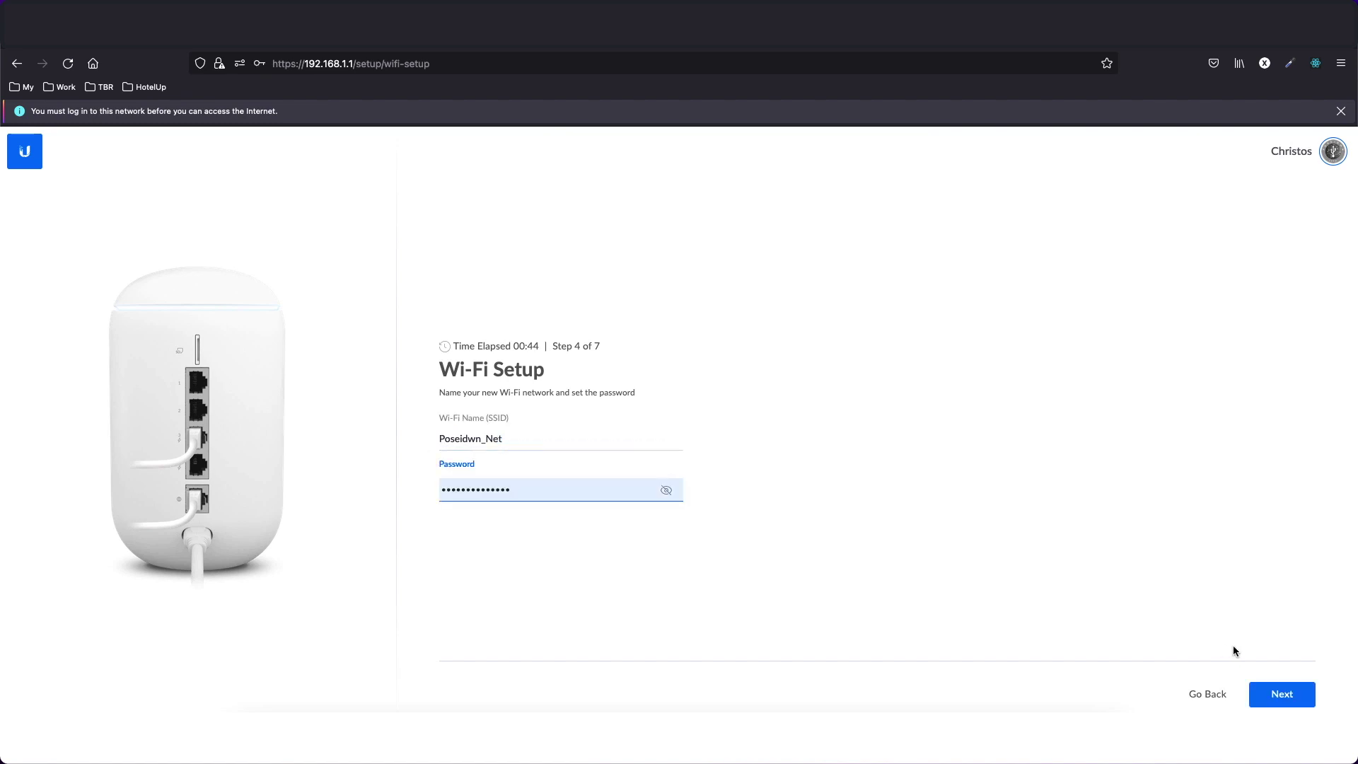
left_click(1283, 693)
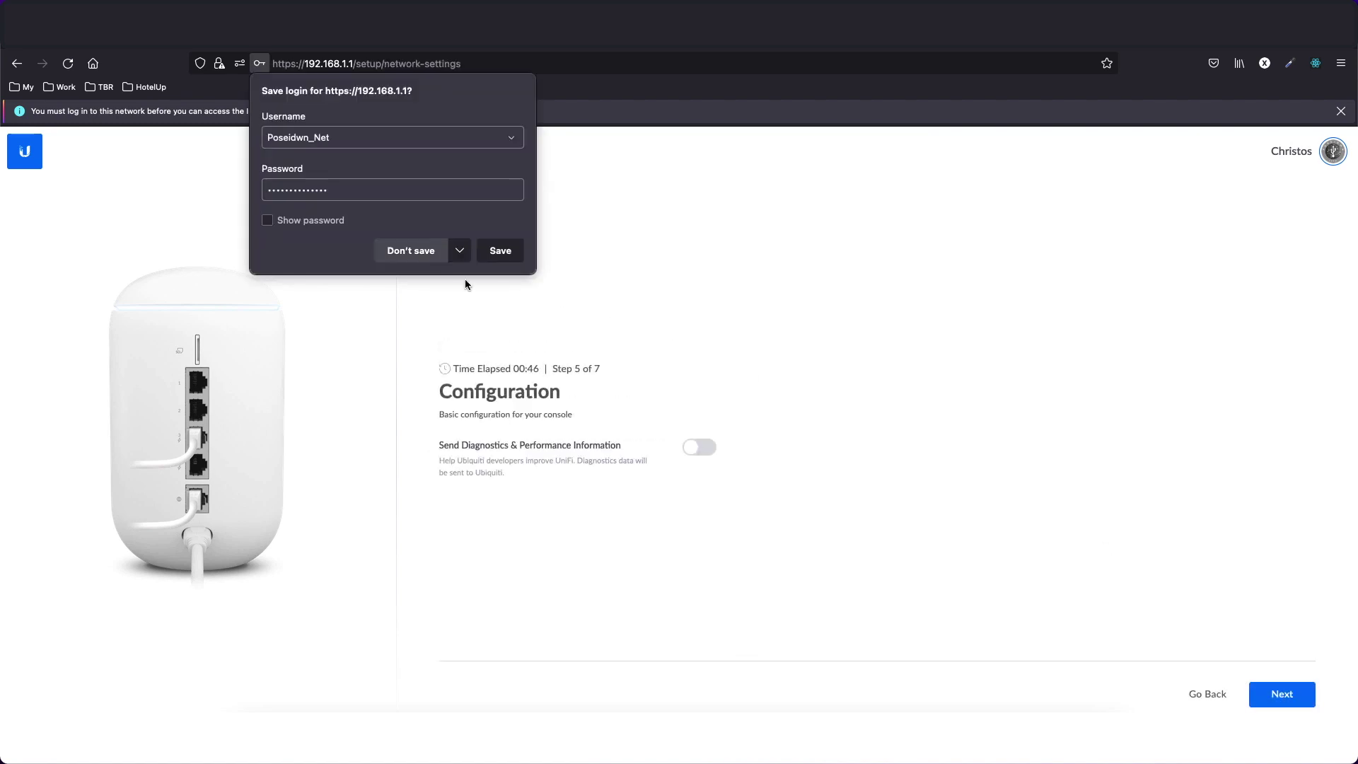
left_click(396, 251)
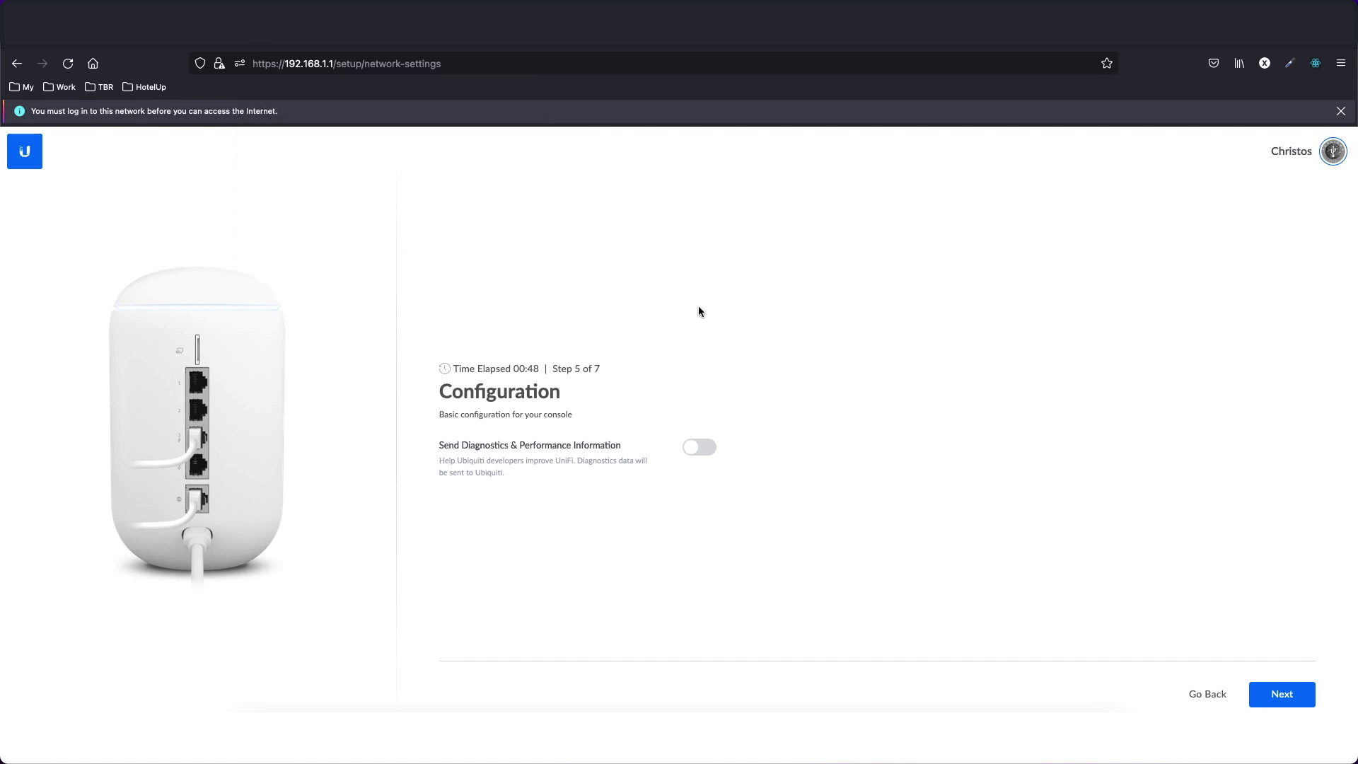
Step: Leave diagnostics sharing off and accept the ISP speeds of 41 Mbps download and 11 Mbps upload
left_click(1298, 694)
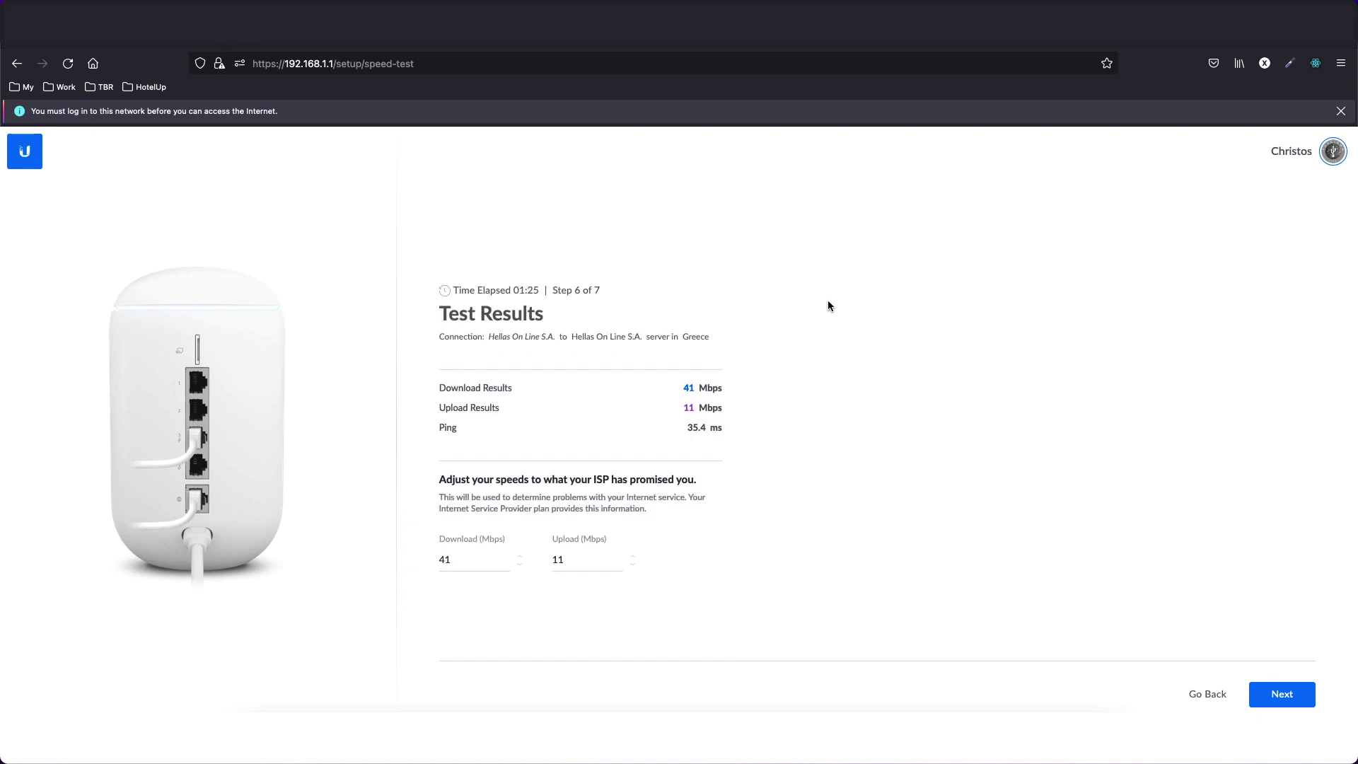
left_click(1278, 699)
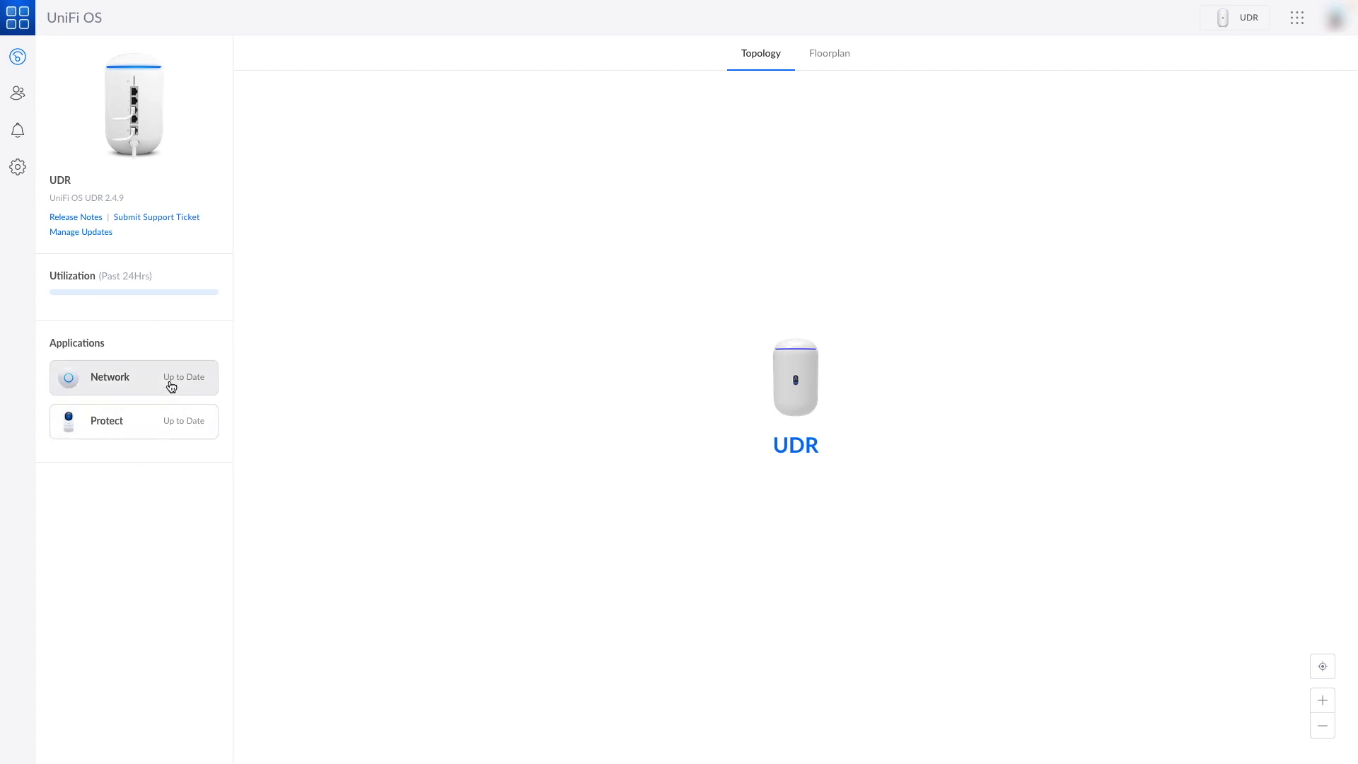
Step: Look through the console's users and notifications pages and its update settings
left_click(17, 97)
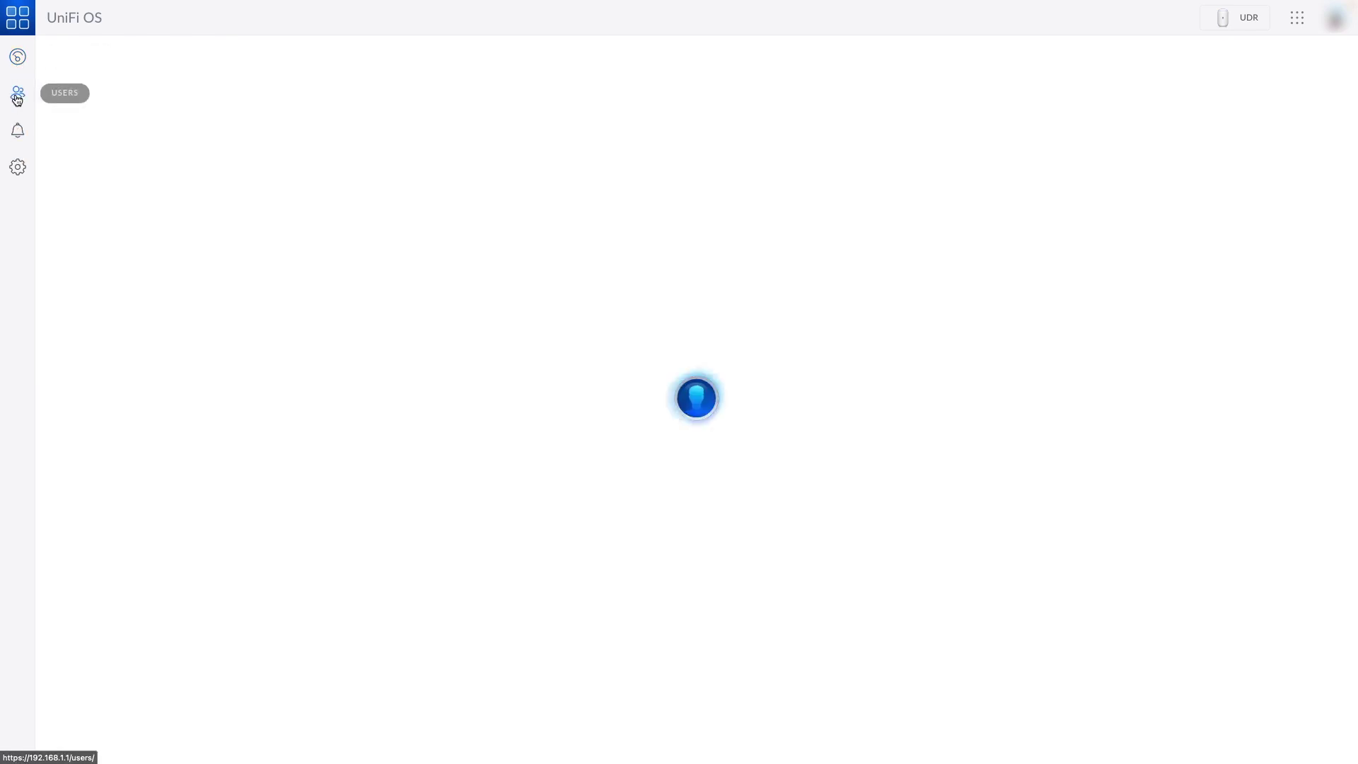
left_click(15, 140)
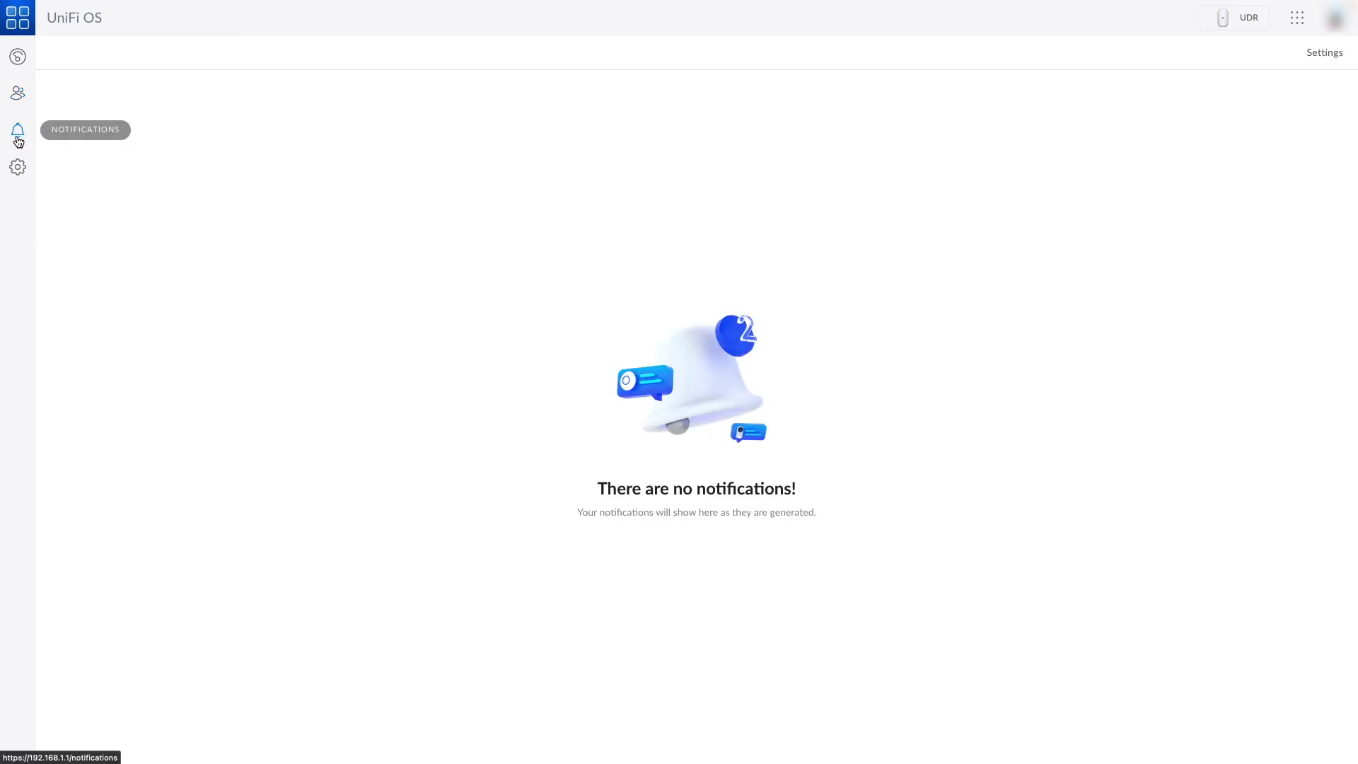
left_click(21, 168)
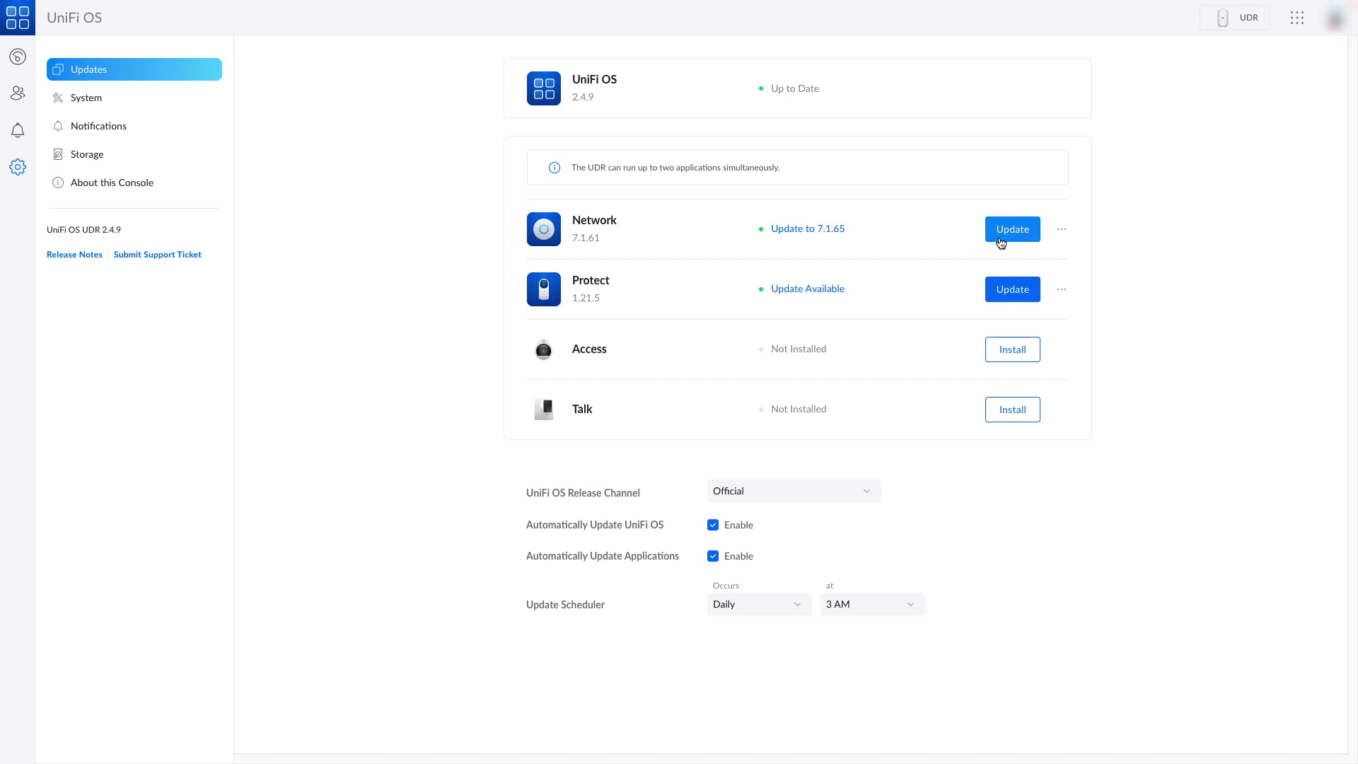
Step: Review the console's system settings, including cloud config backup, time zone and console controls
left_click(91, 99)
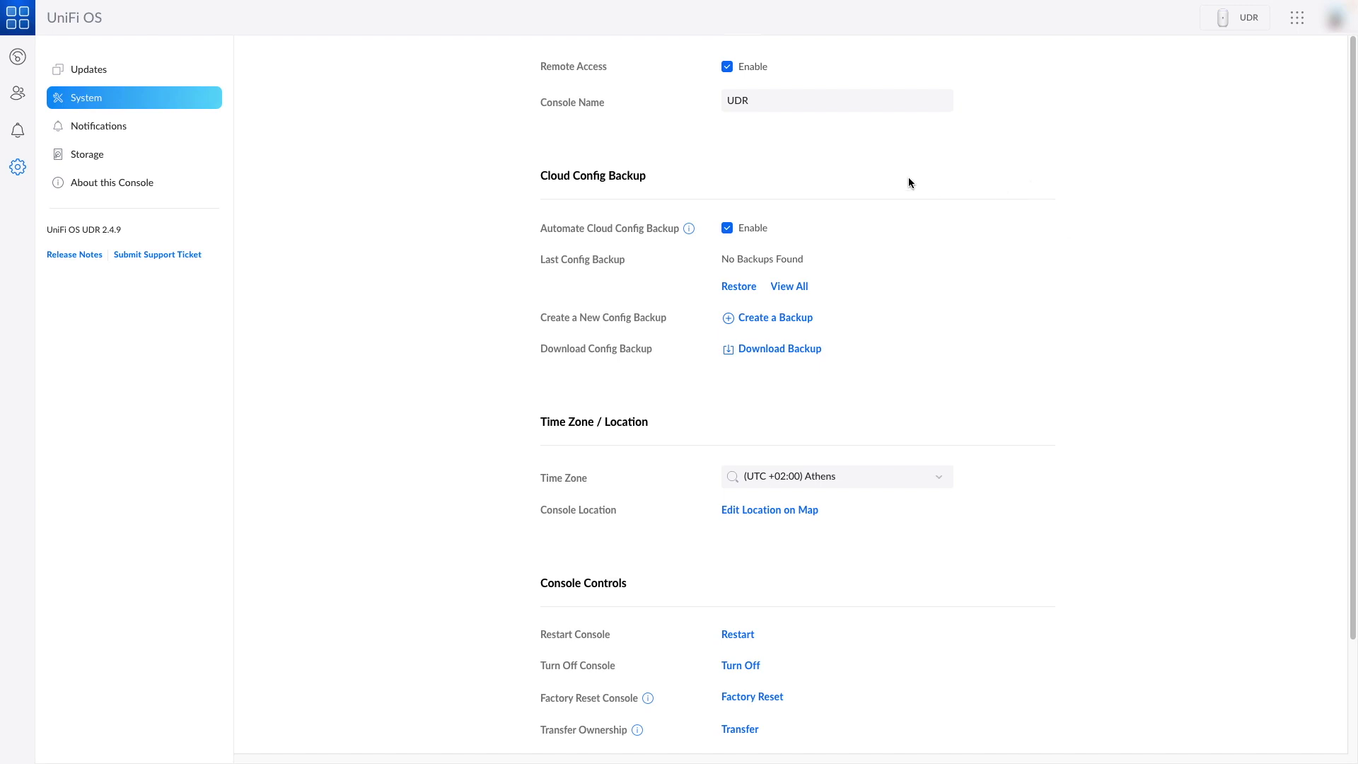
scroll(979, 207, "down", 1)
scroll(978, 206, "down", 2)
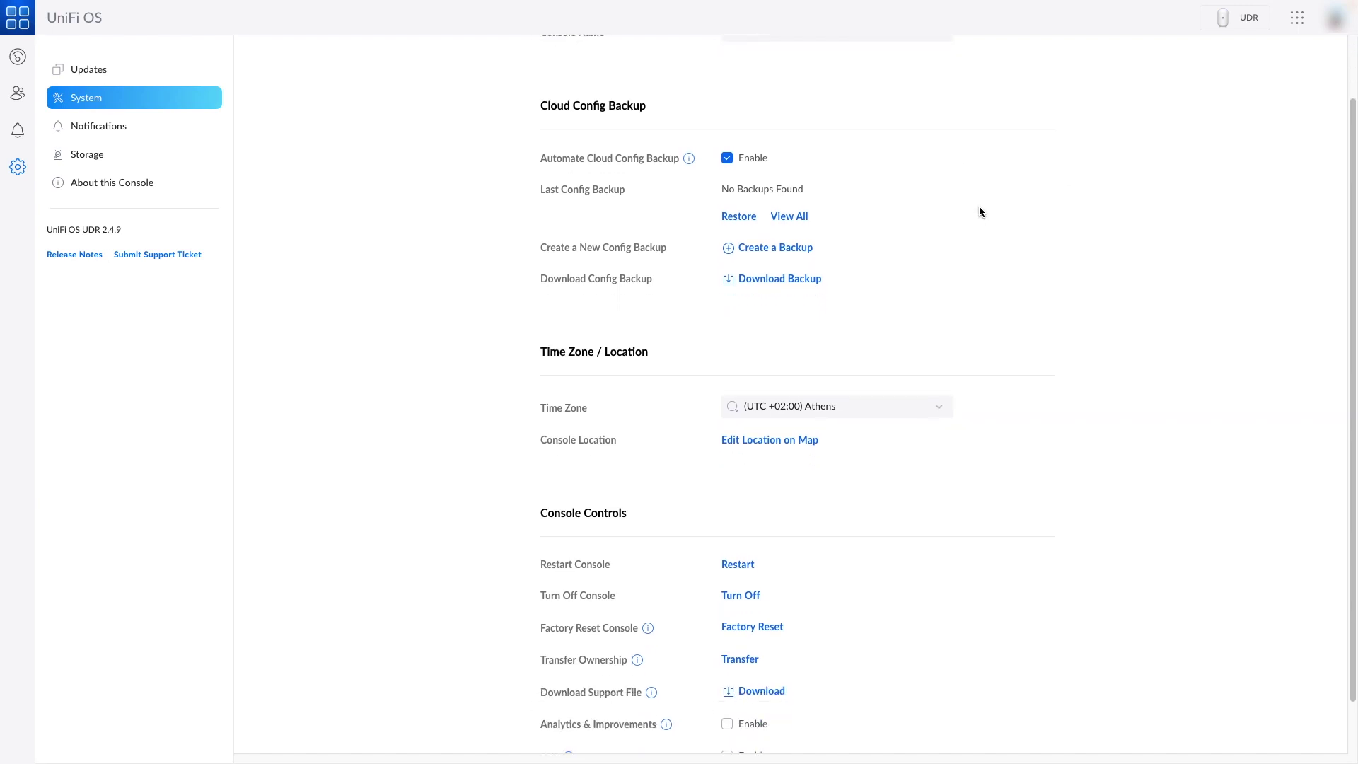
scroll(979, 213, "up", 2)
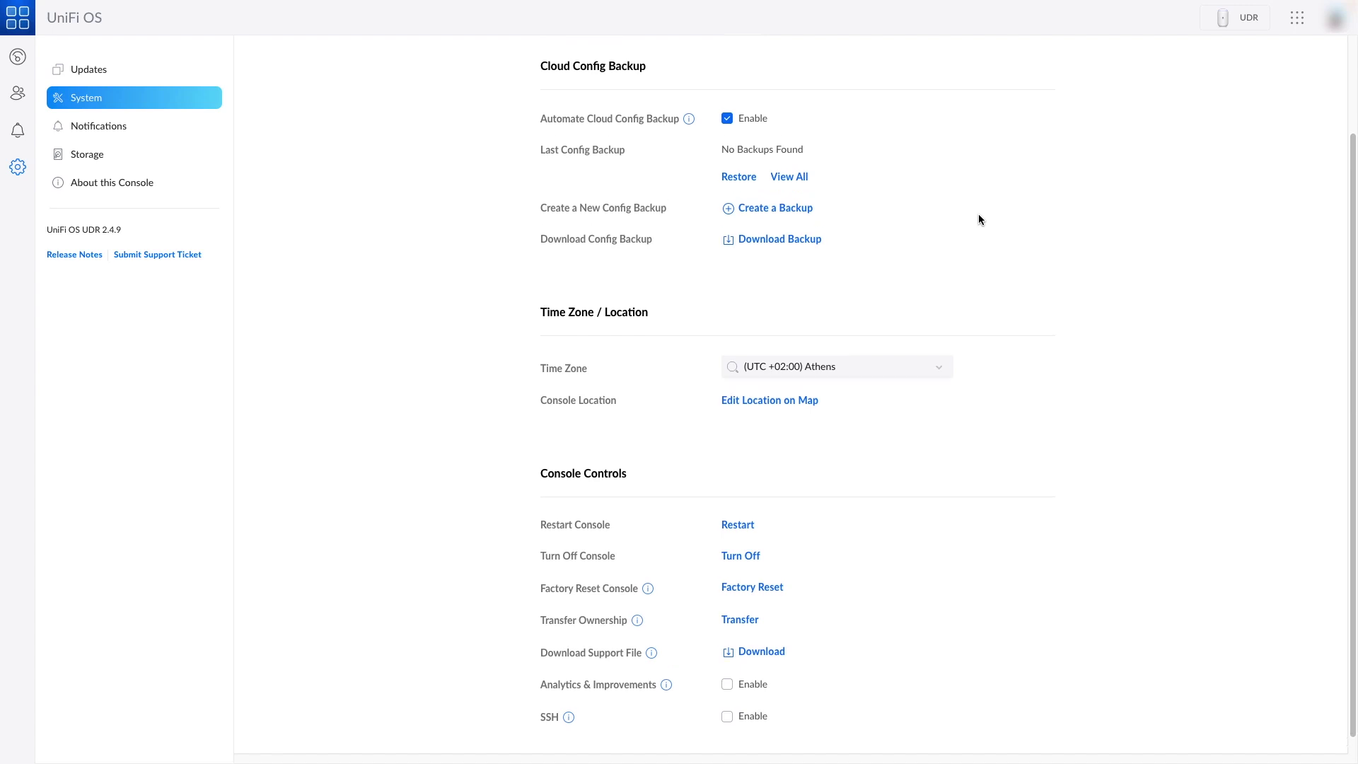
Step: Review the console's notification settings, storage status and device information
left_click(114, 130)
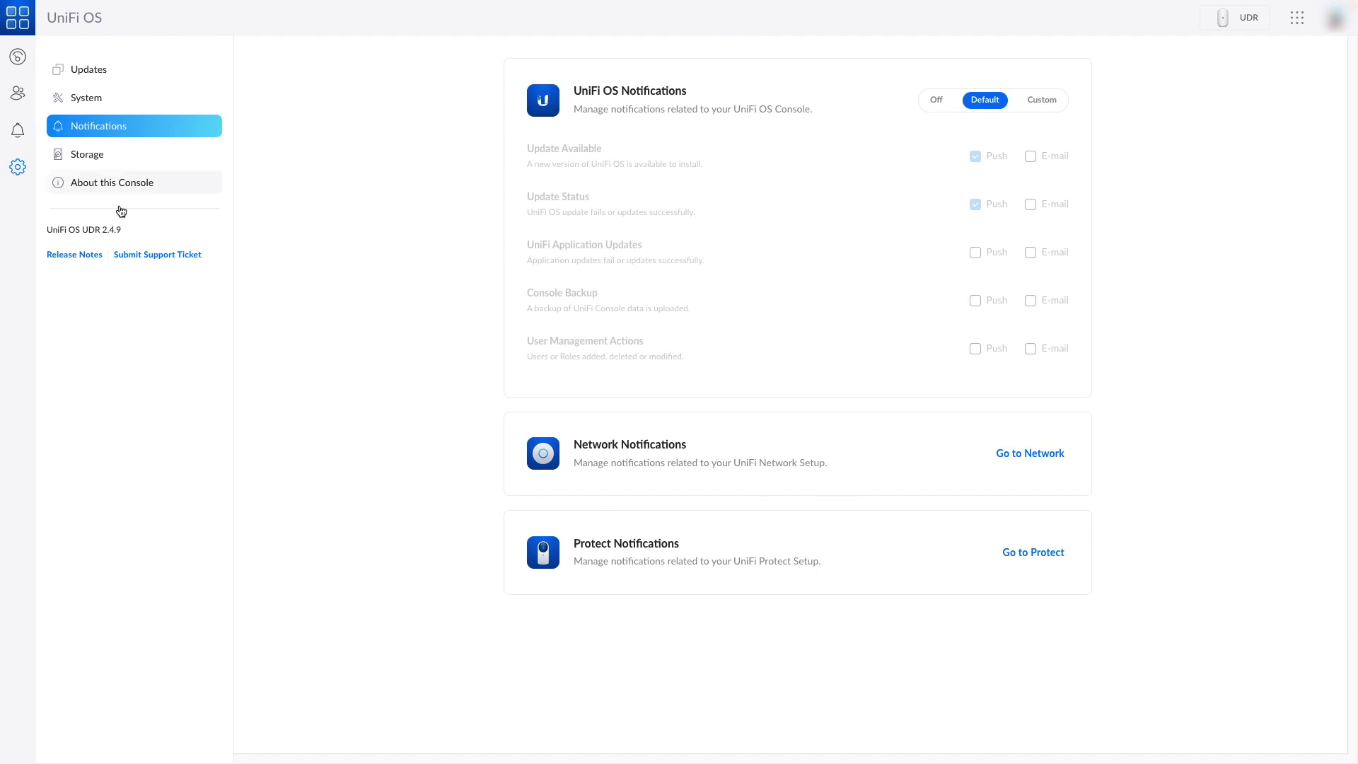
left_click(107, 163)
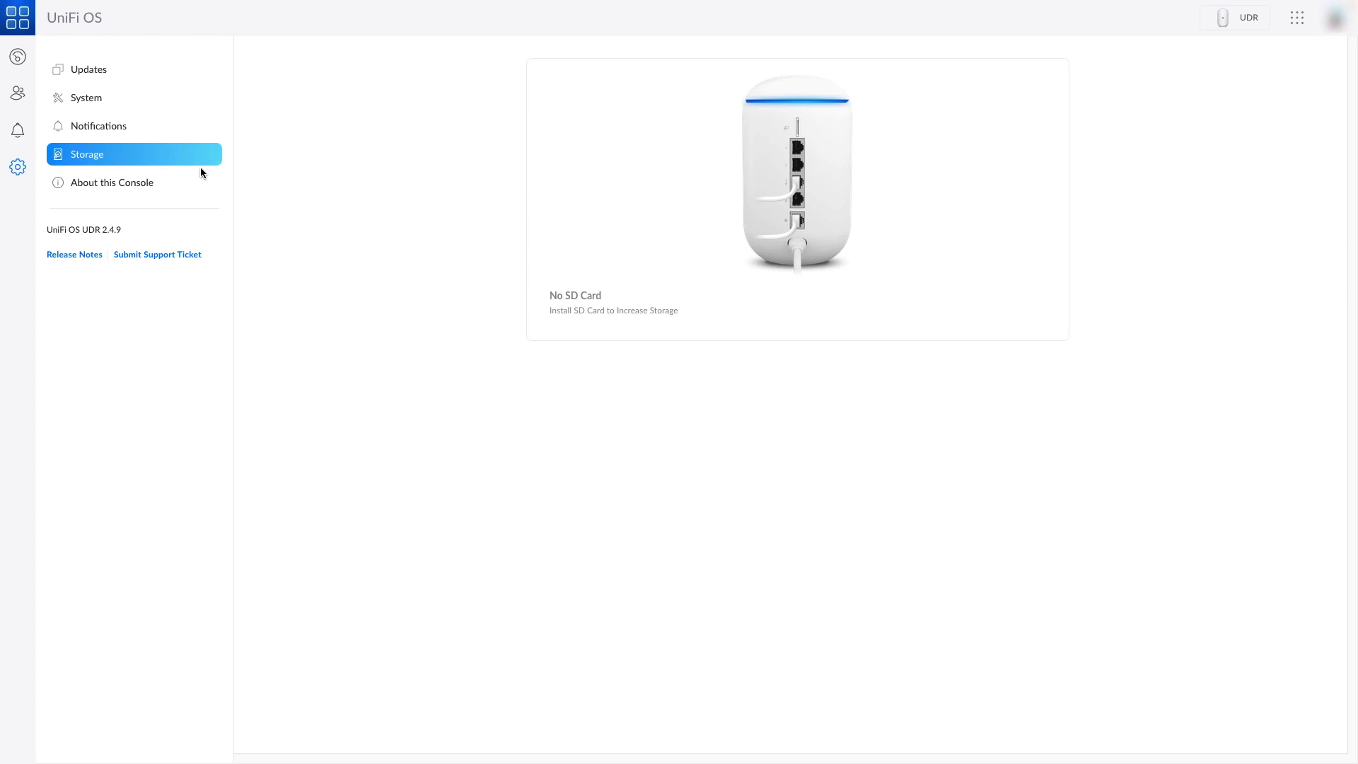
left_click(115, 184)
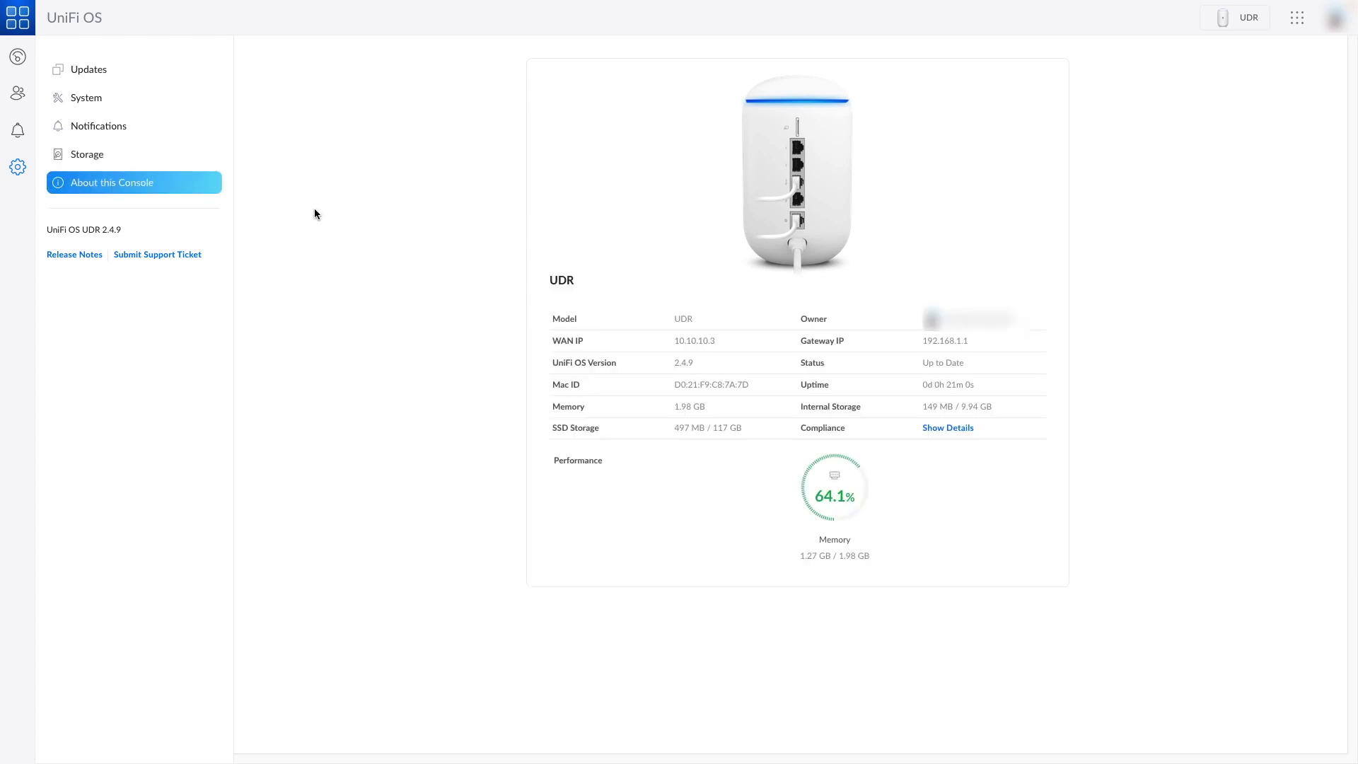
Step: Open the Network application from the console dashboard and inspect the UDR's device overview and port details
left_click(18, 60)
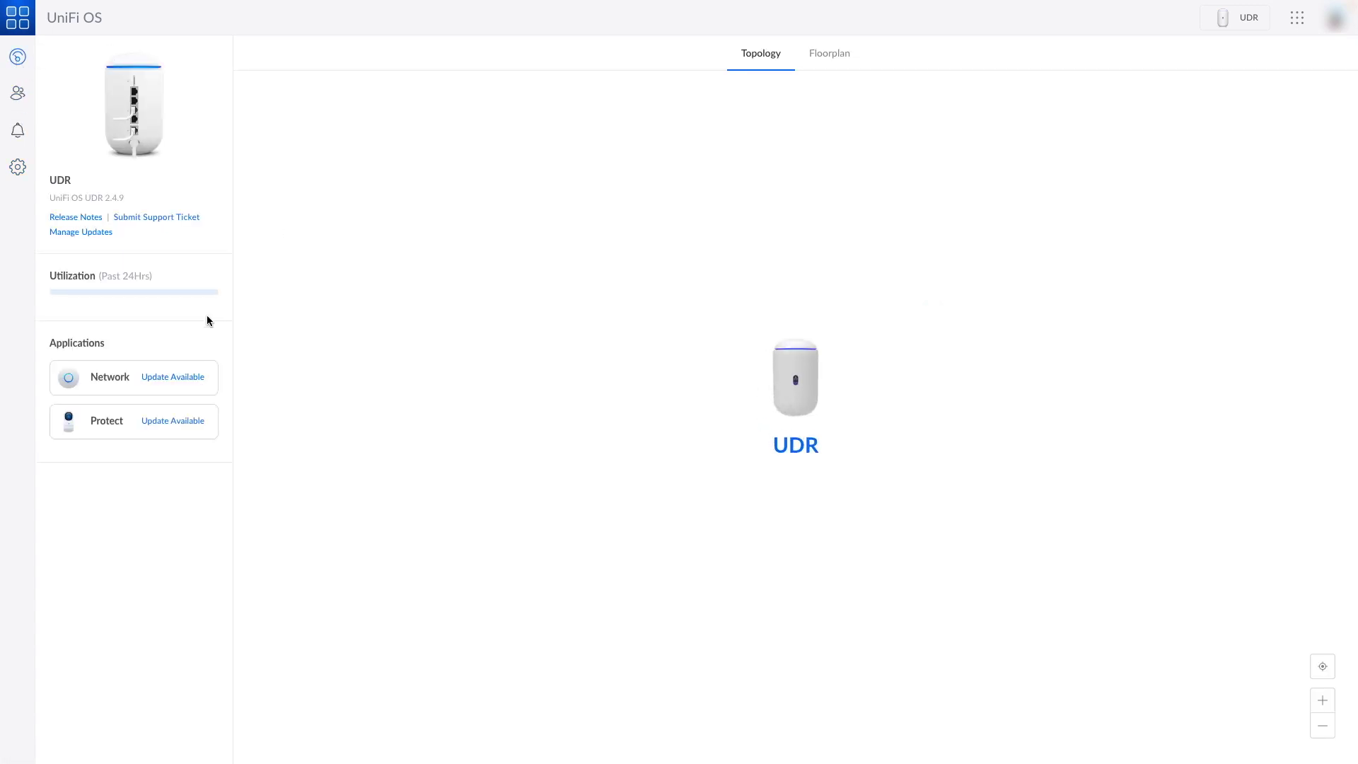
left_click(113, 380)
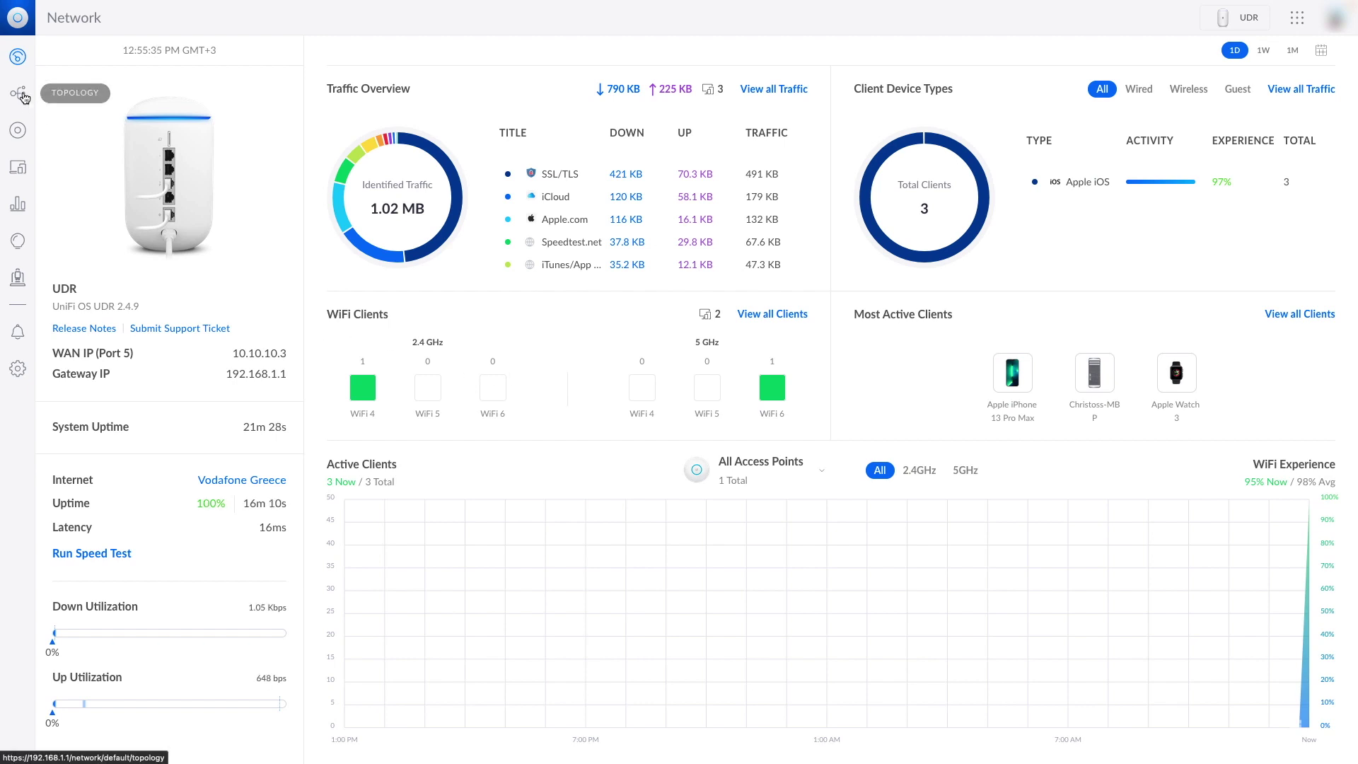
left_click(18, 130)
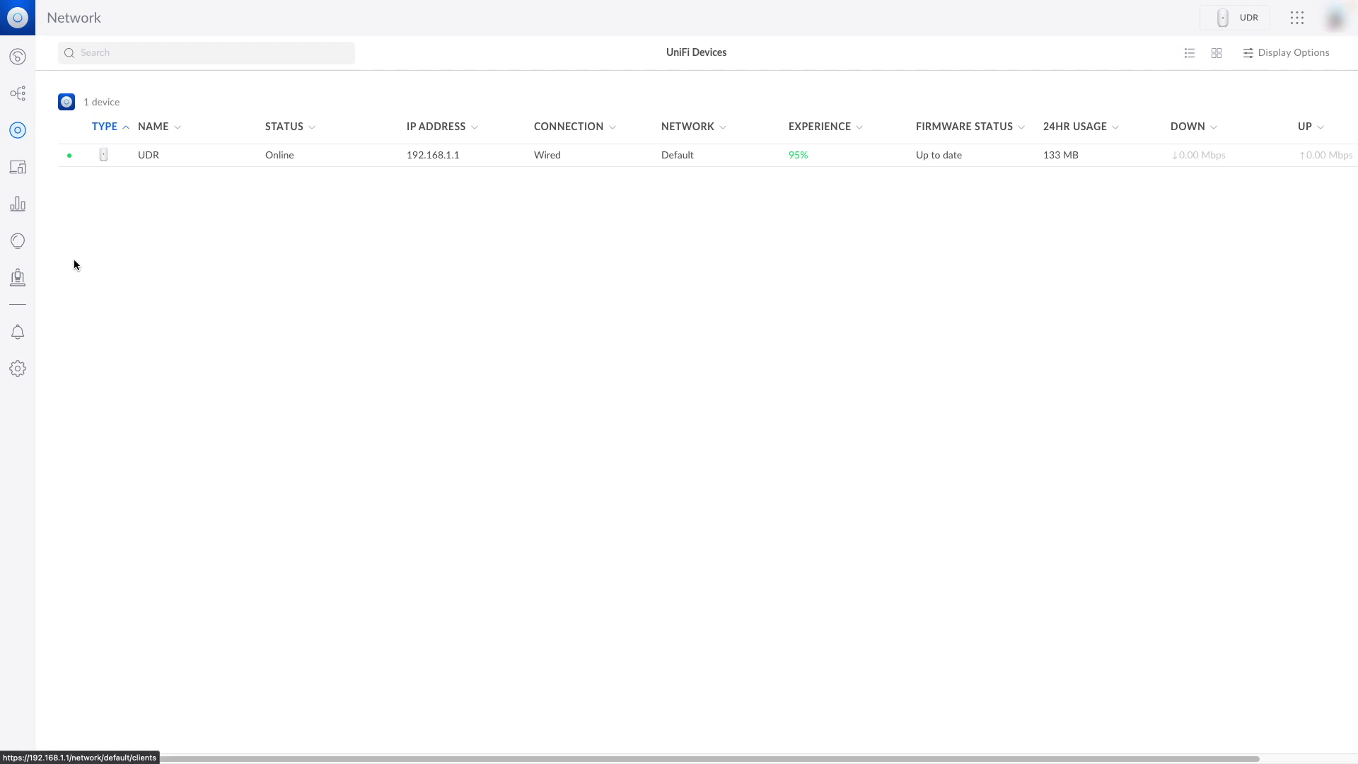
left_click(329, 157)
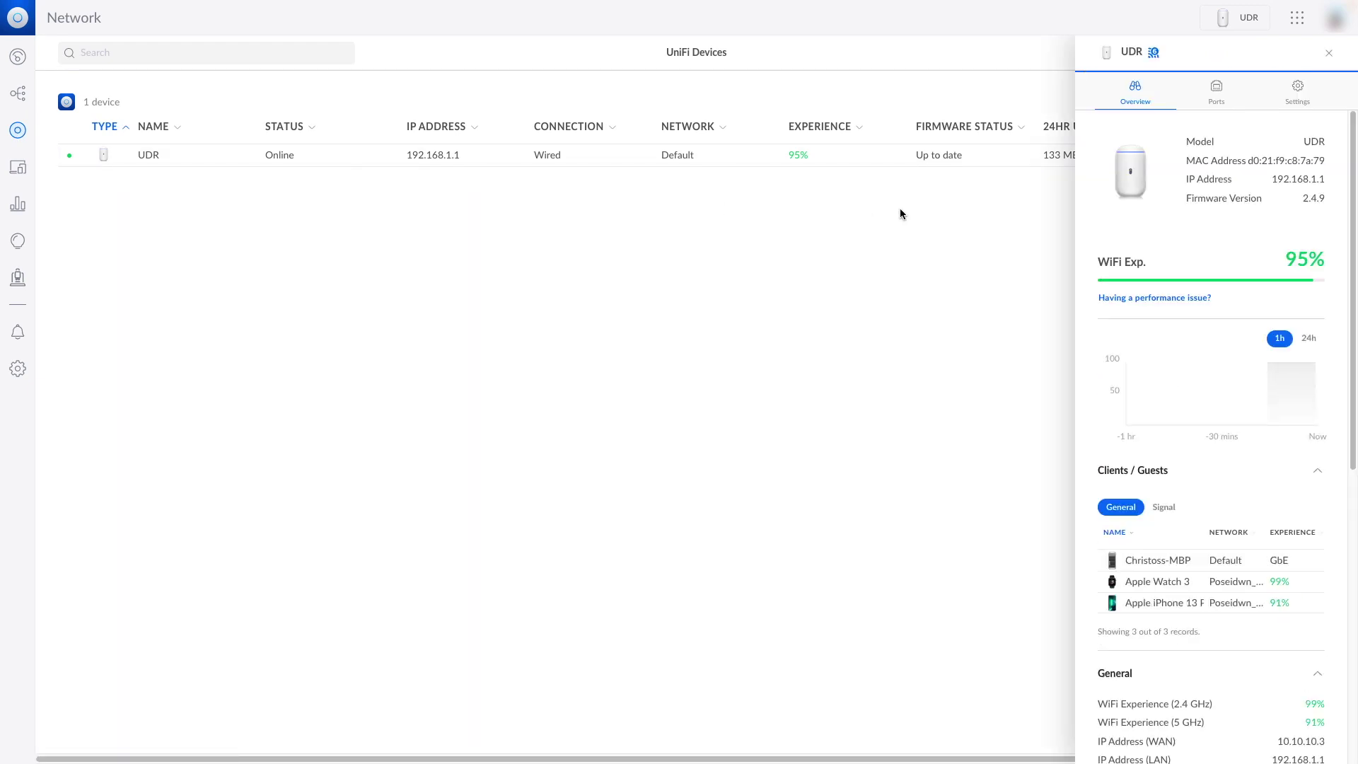
left_click(1216, 92)
left_click(1147, 232)
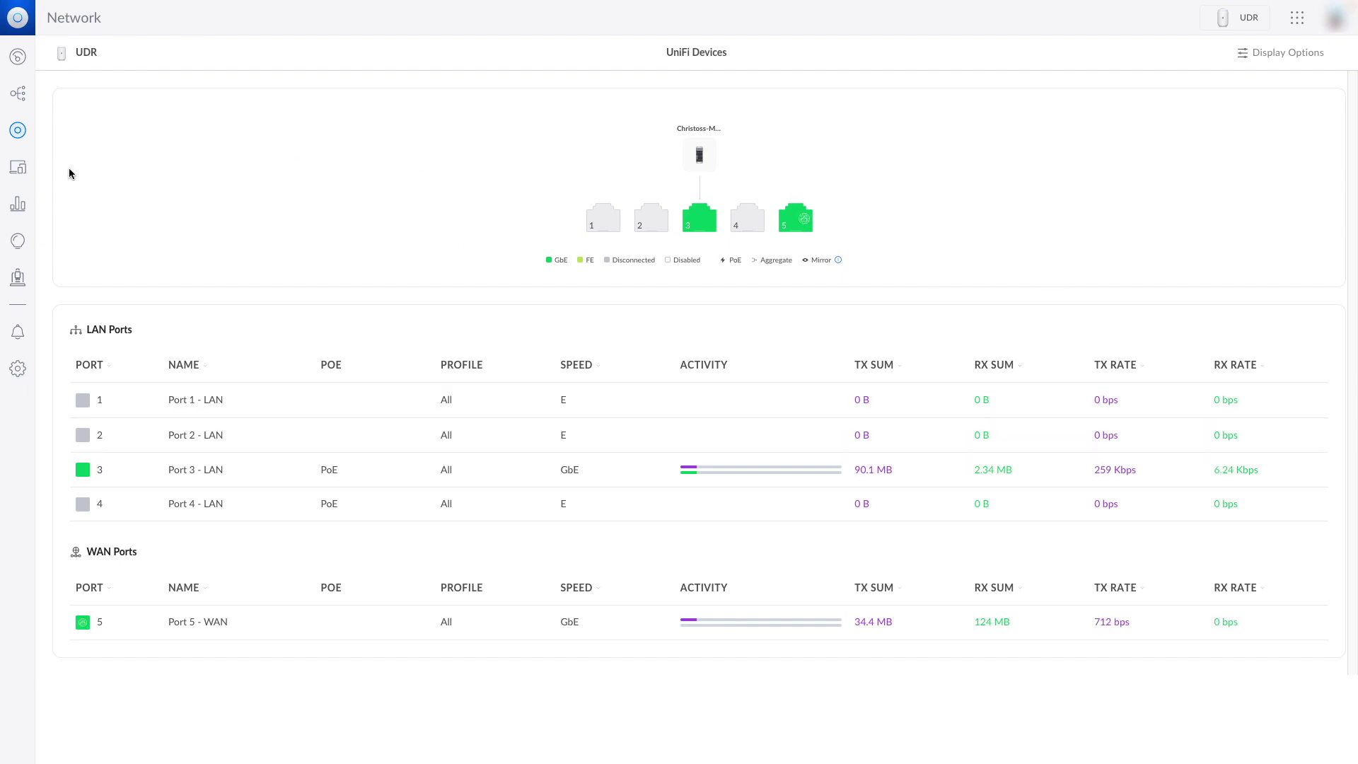
Step: Review the Network application's WiFi settings and its Teleport & VPN settings
left_click(22, 369)
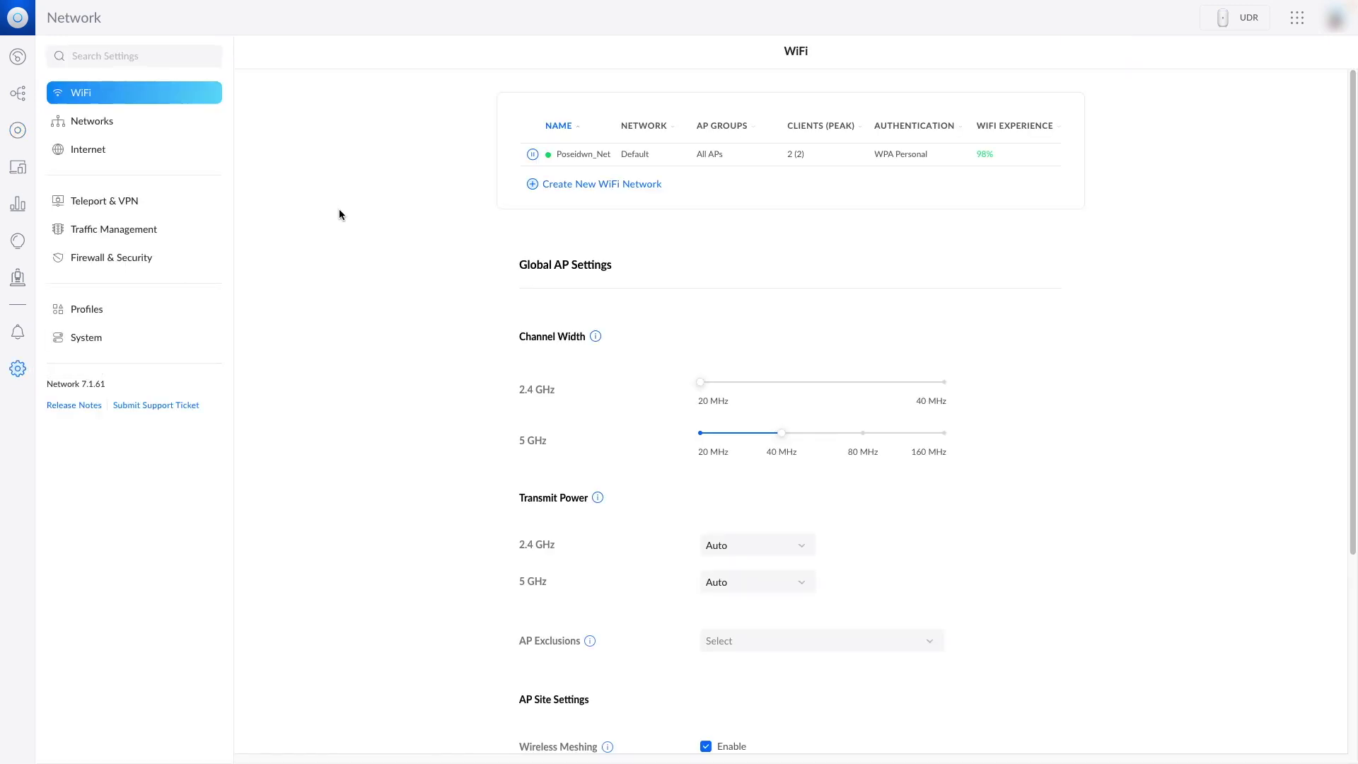
scroll(341, 252, "down", 4)
scroll(341, 252, "up", 3)
scroll(342, 252, "up", 1)
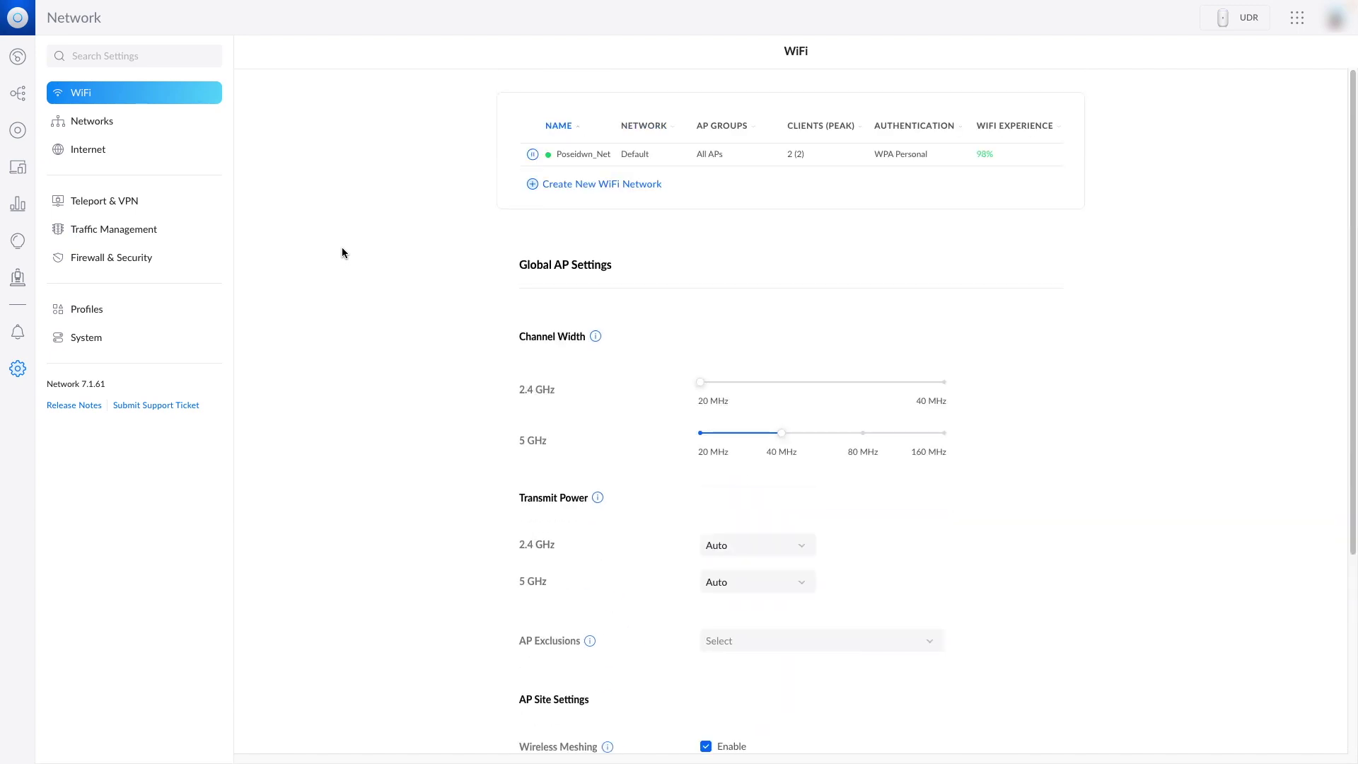
left_click(79, 202)
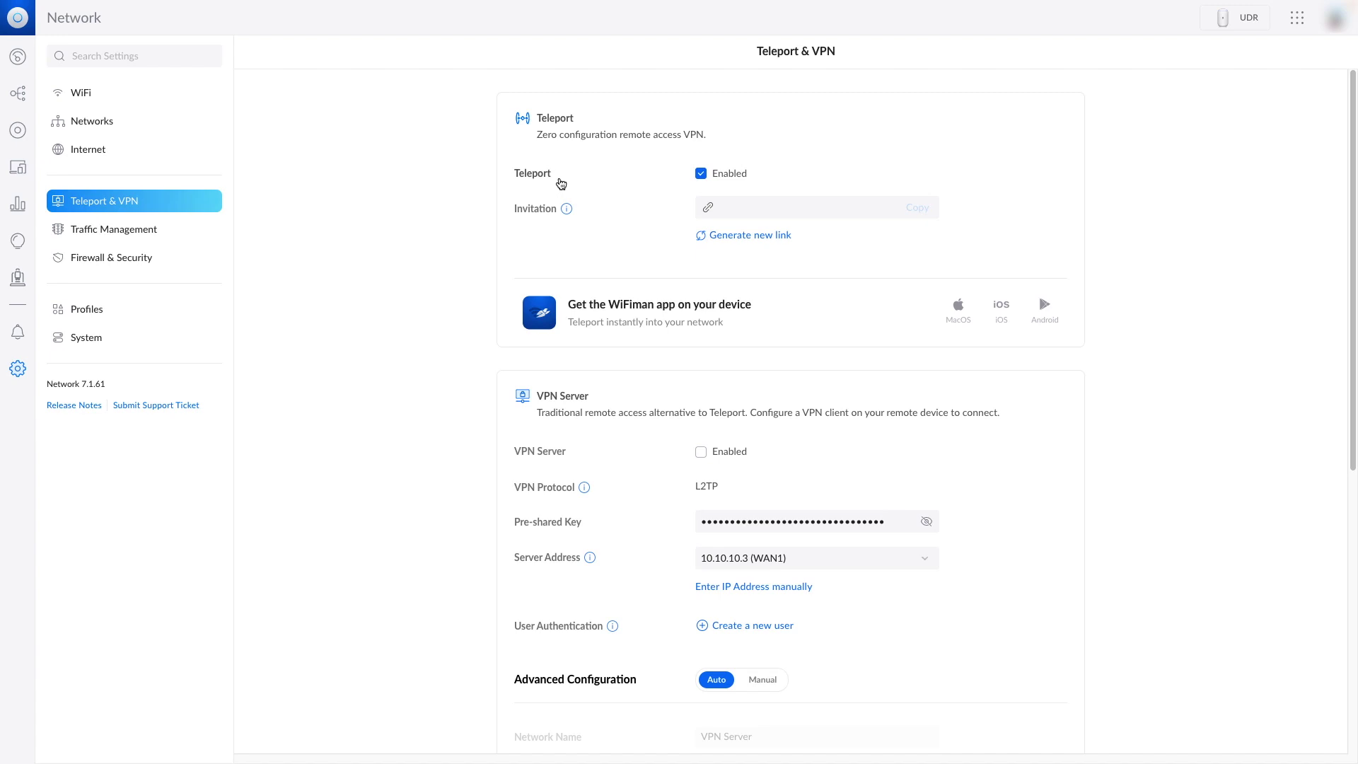
Step: Return to the UniFi OS dashboard and open the Protect application
left_click(17, 56)
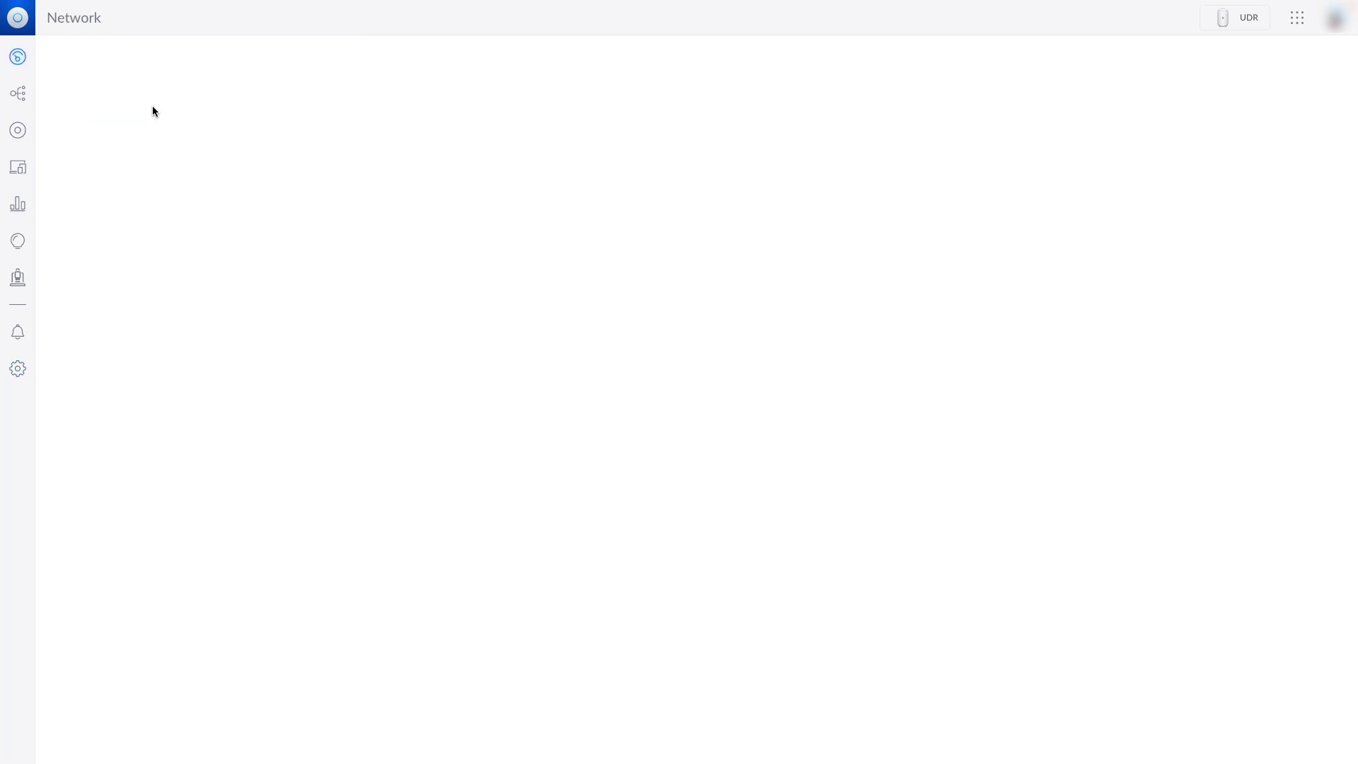
left_click(154, 111)
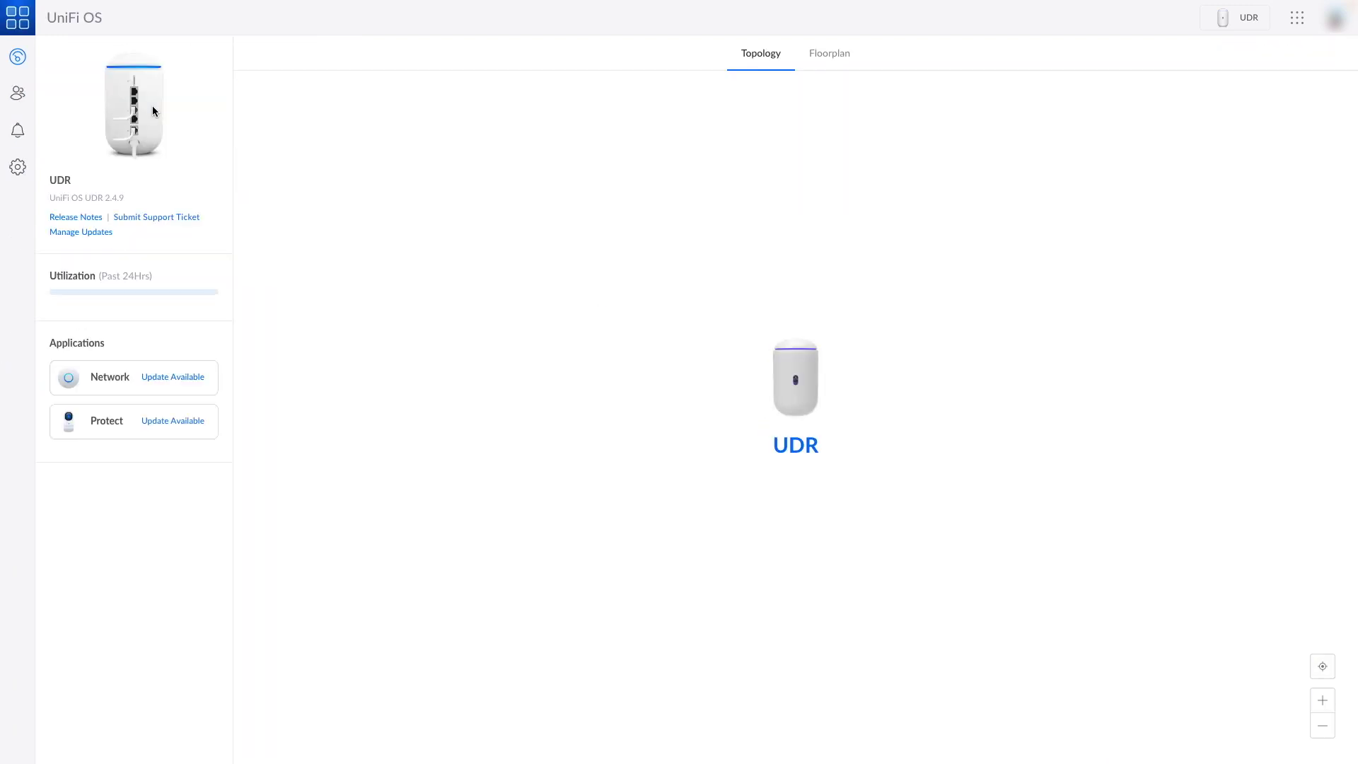
left_click(110, 432)
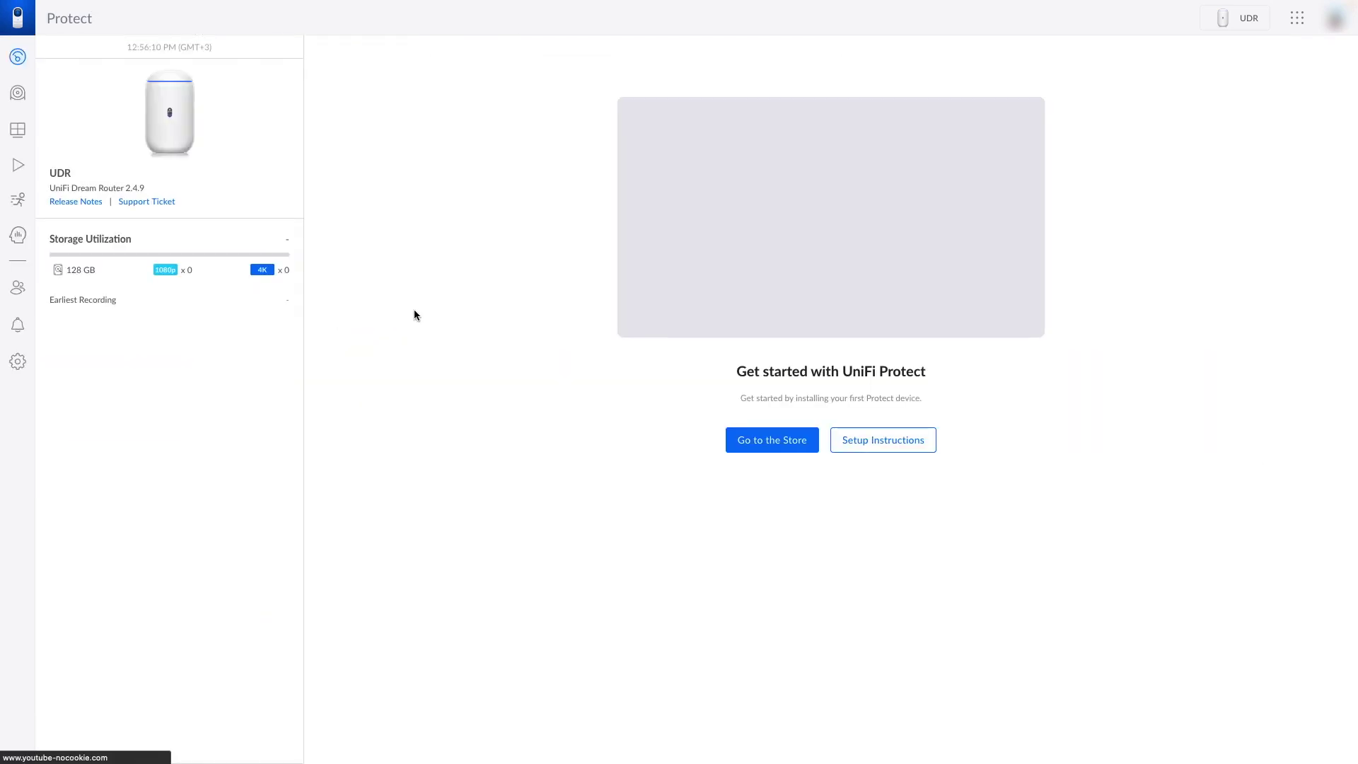